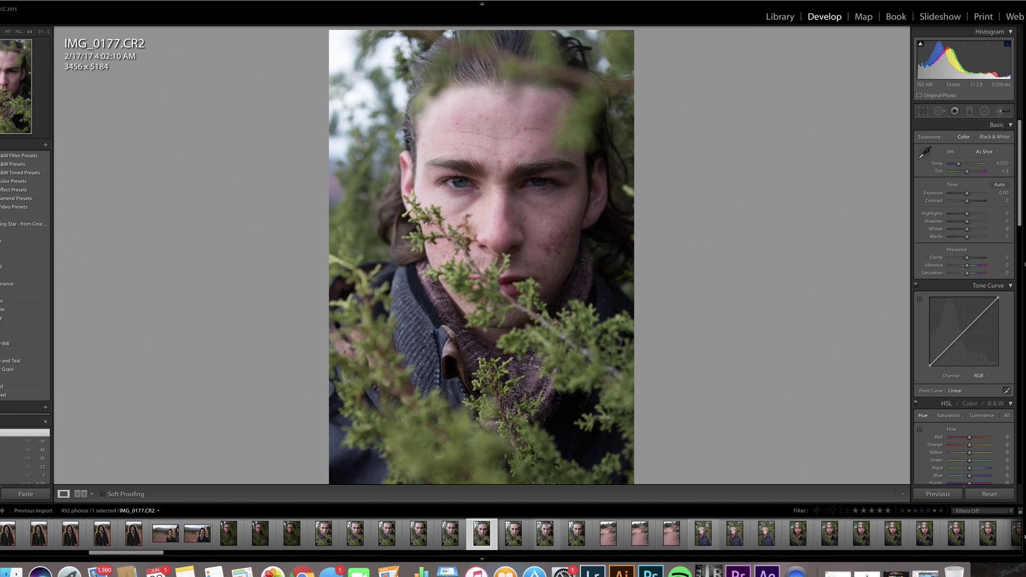
key("z")
scroll(482, 255, "down", 3)
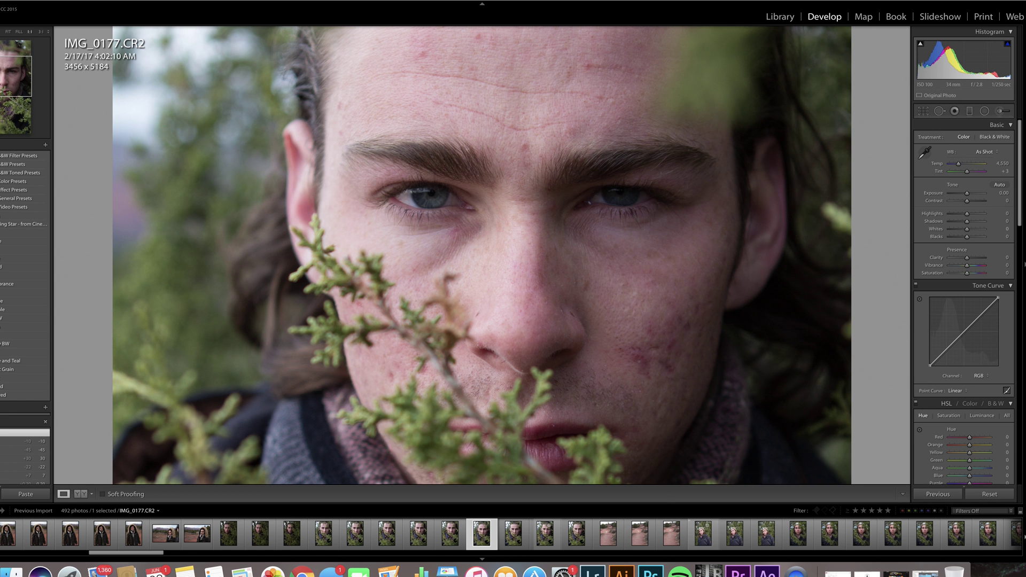
left_click_drag(2, 85, 3, 78)
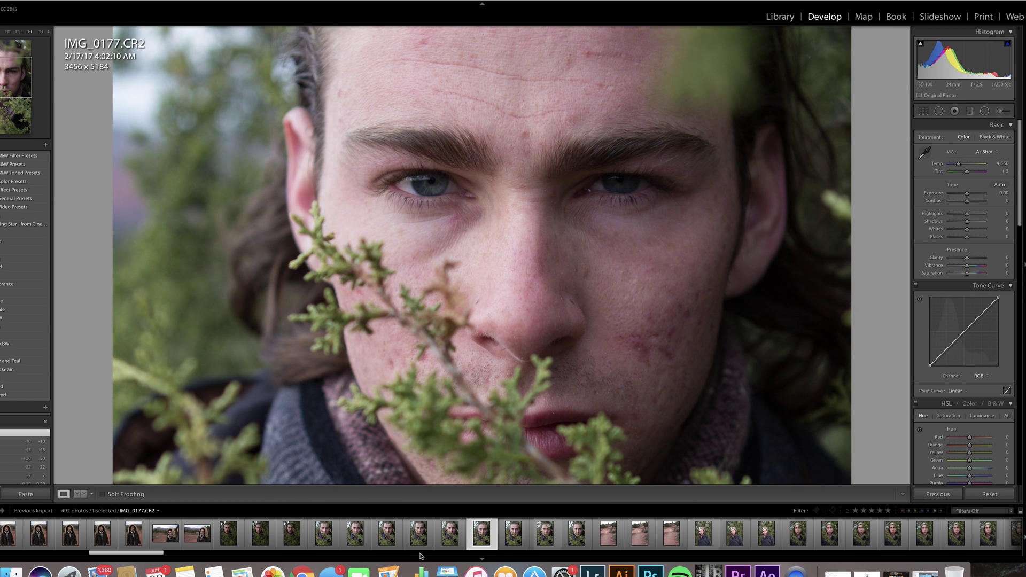
right_click(474, 538)
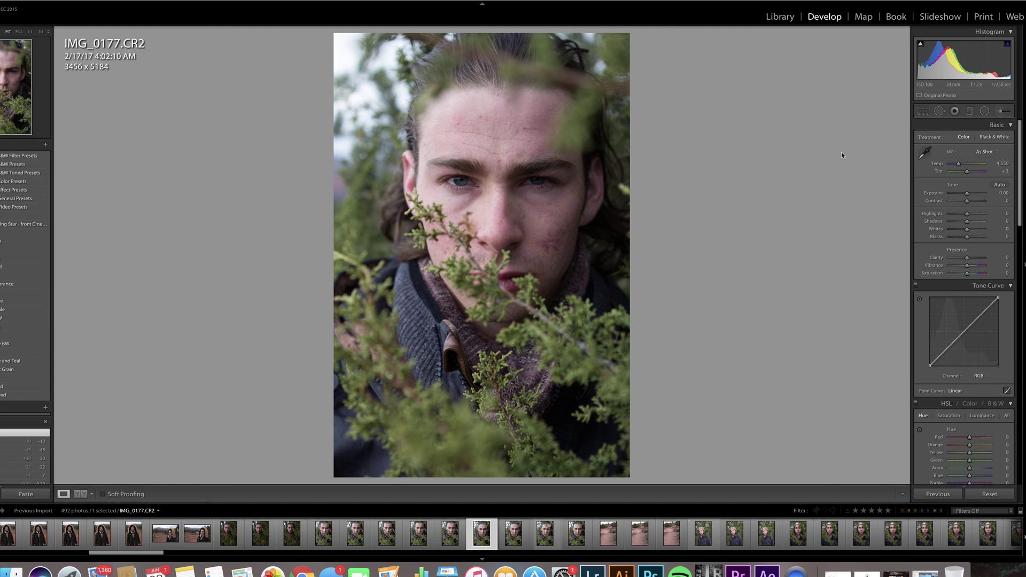
Set Exposure to +0.25, Contrast +18, Highlights −7, Shadows +51 and Blacks −54, and compare the portrait with its original
left_click_drag(966, 195, 967, 214)
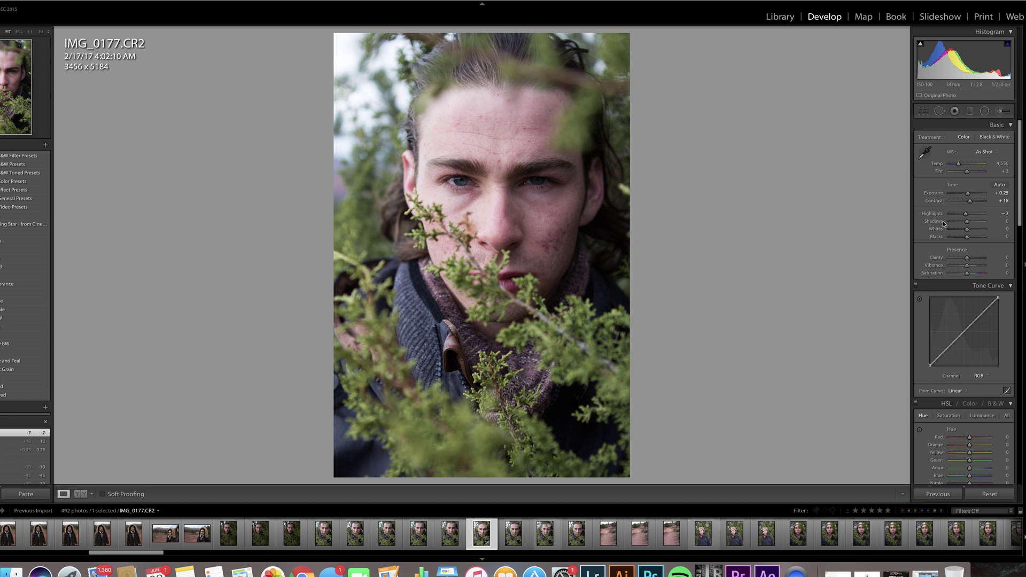
mouse_move(967, 225)
left_mouse_down()
mouse_move(976, 225)
mouse_move(957, 239)
left_mouse_up()
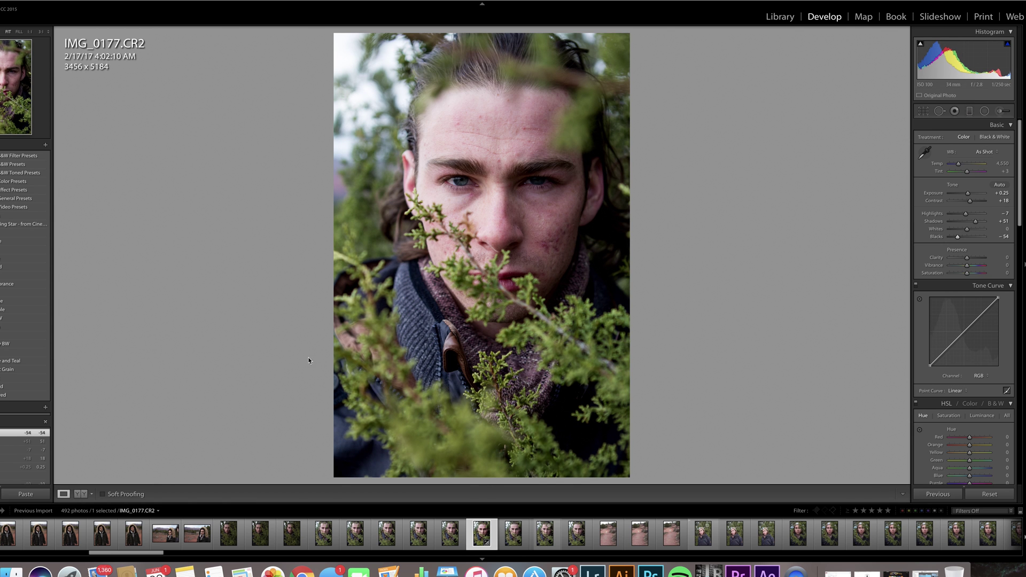
left_click(457, 347)
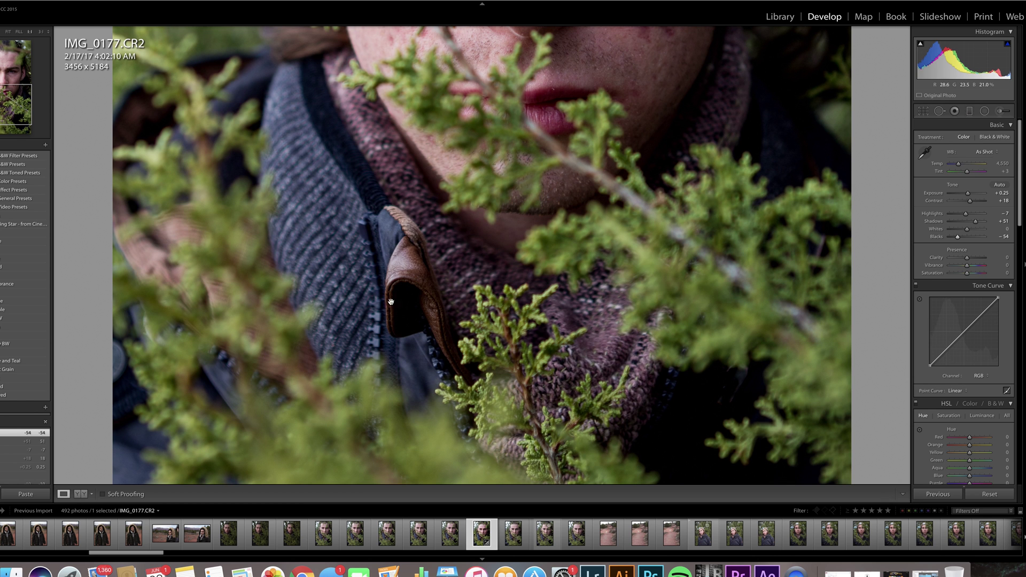
key("backslash")
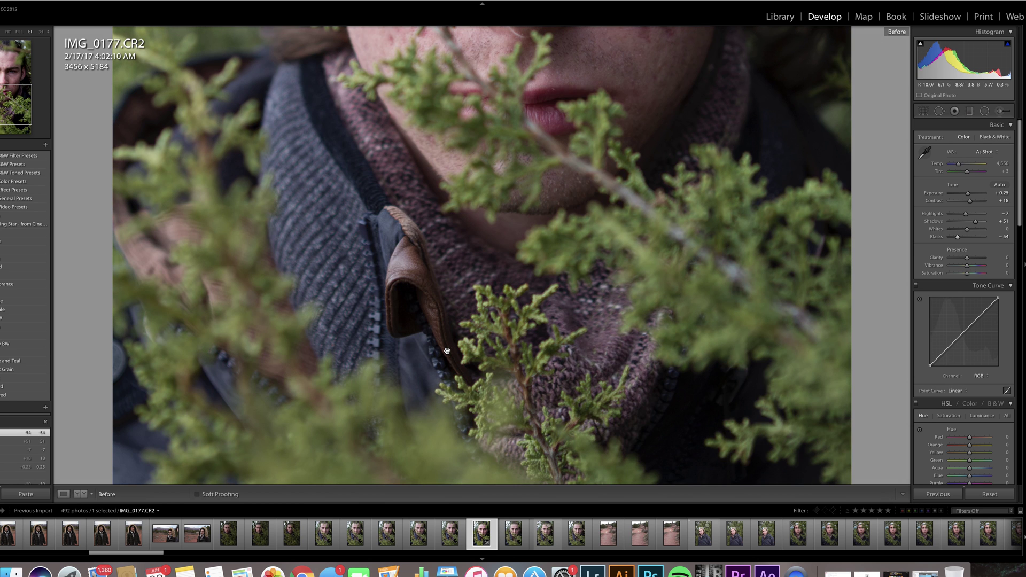
key("backslash")
left_click(720, 125)
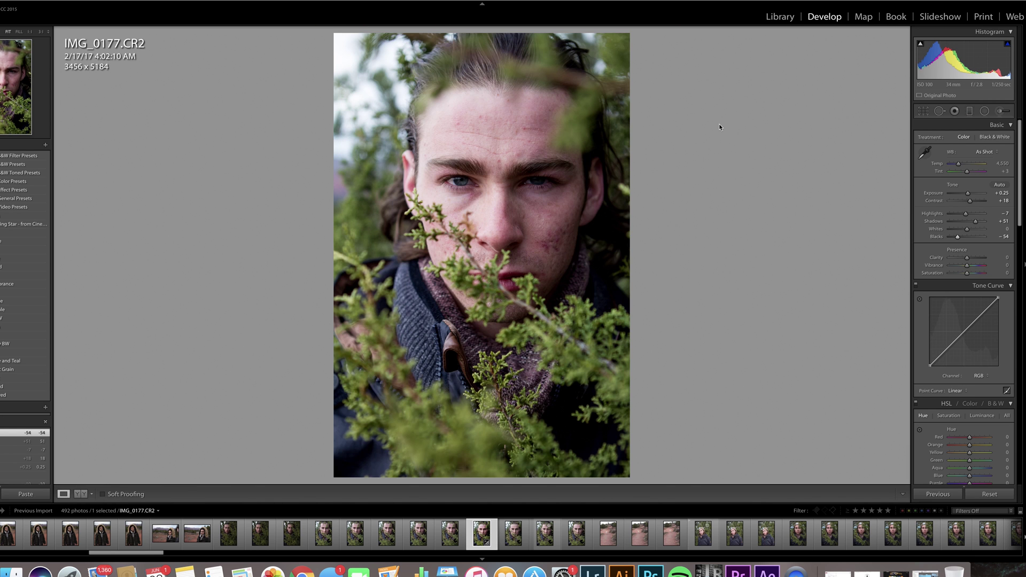
key("backslash")
key("backslash")
Set Clarity to −10, Vibrance to +15 and Saturation to +10
left_click_drag(967, 258, 964, 257)
left_click_drag(970, 265, 969, 265)
left_click(1004, 266)
type("15")
key("Return")
left_click(1006, 273)
key("Return")
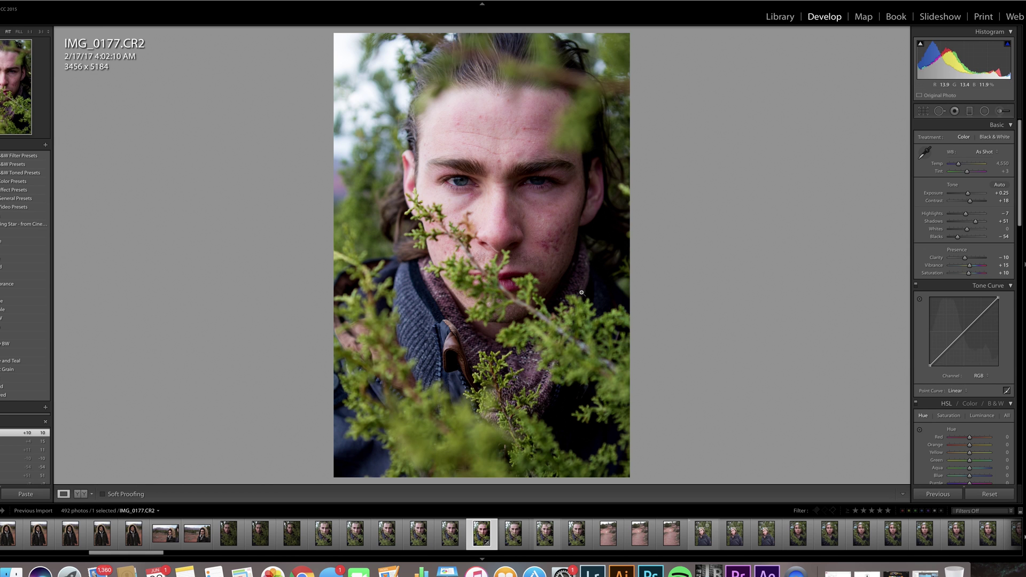
Add three points along the RGB tone curve and raise its black point to about 13% for faded shadows
scroll(947, 324, "down", 2)
left_click(947, 325)
left_click(965, 307)
left_click(982, 289)
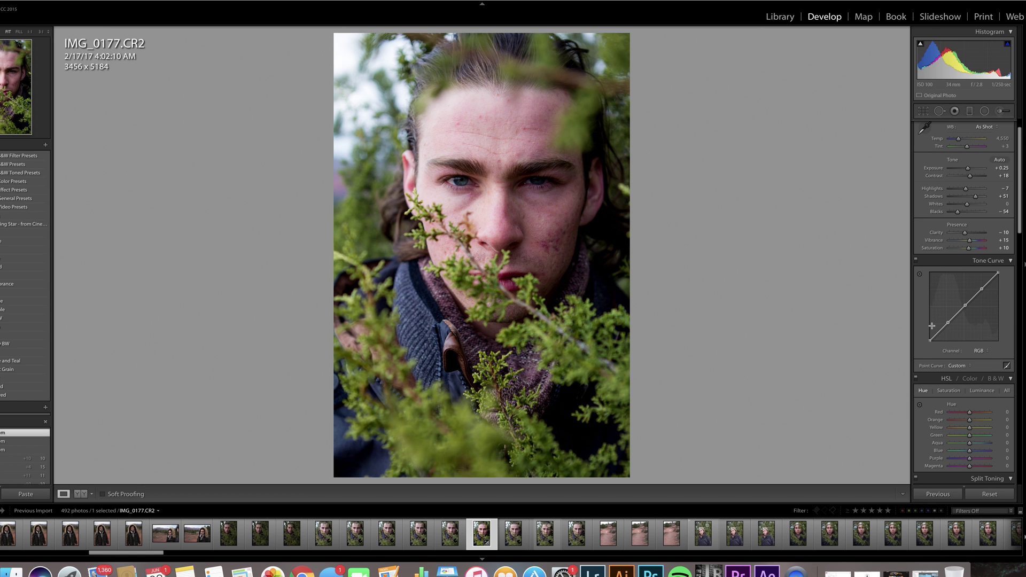
mouse_move(930, 340)
left_mouse_down()
mouse_move(931, 323)
mouse_move(931, 333)
left_mouse_up()
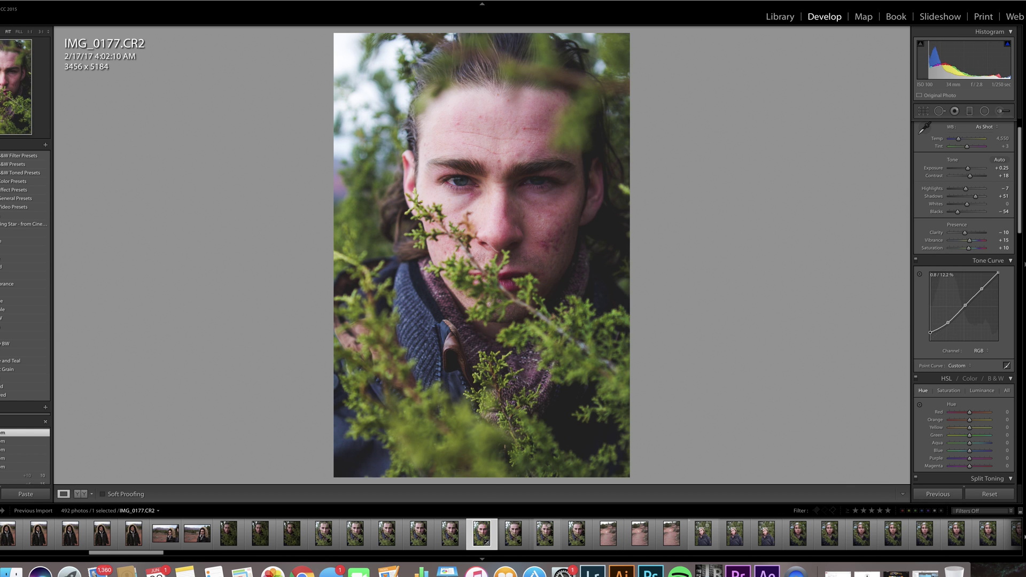
left_click_drag(930, 333, 930, 333)
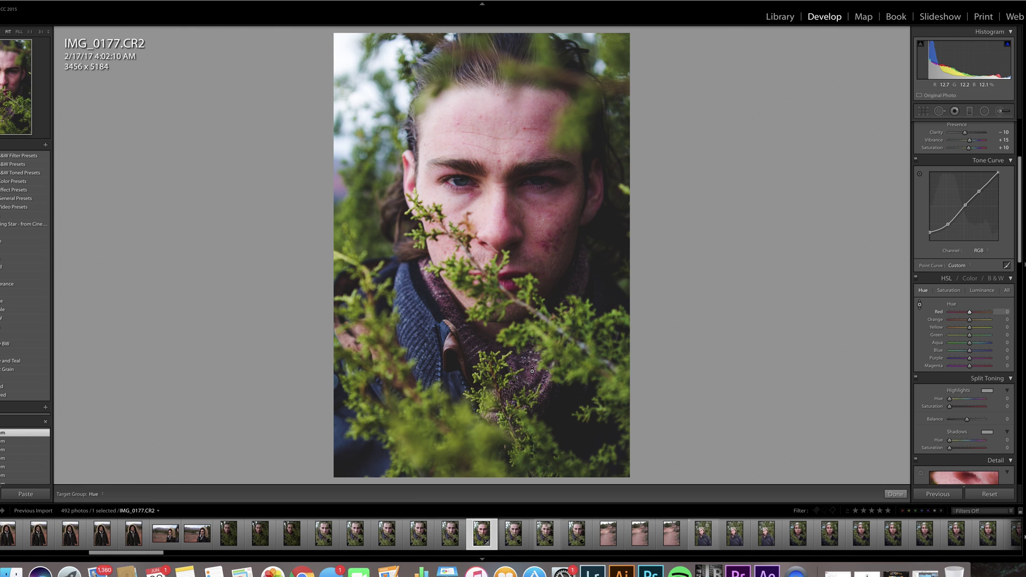
Shift the foliage's hue toward orange with the targeted adjustment, to Yellow −94 and Green −100
left_click_drag(533, 371, 532, 406)
mouse_move(532, 392)
left_mouse_down()
mouse_move(532, 412)
mouse_move(533, 321)
mouse_move(532, 412)
left_mouse_up()
Raise the foliage's saturation to Yellow +2 and Green +1, and its luminance to Yellow +9 and Green +3
left_click(948, 290)
left_click(921, 305)
left_click(920, 306)
mouse_move(553, 341)
left_mouse_down()
mouse_move(552, 357)
mouse_move(553, 324)
mouse_move(552, 345)
left_mouse_up()
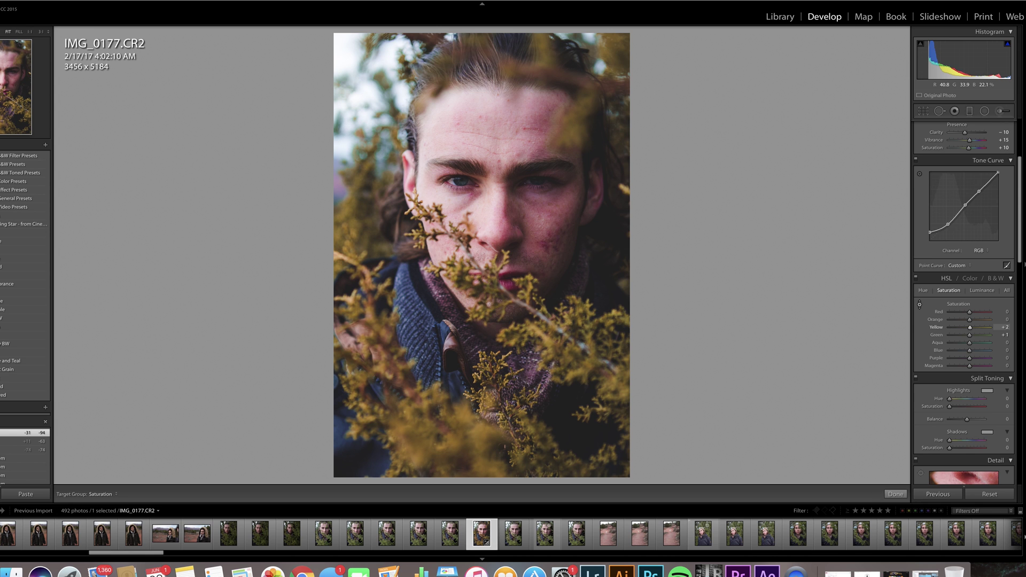
left_click(981, 293)
mouse_move(464, 428)
left_mouse_down()
mouse_move(464, 412)
mouse_move(464, 422)
left_mouse_up()
Split-tone the highlights with hue 37 and saturation 22, and the shadows with hue 216 and saturation 19
scroll(987, 323, "down", 3)
left_click(987, 320)
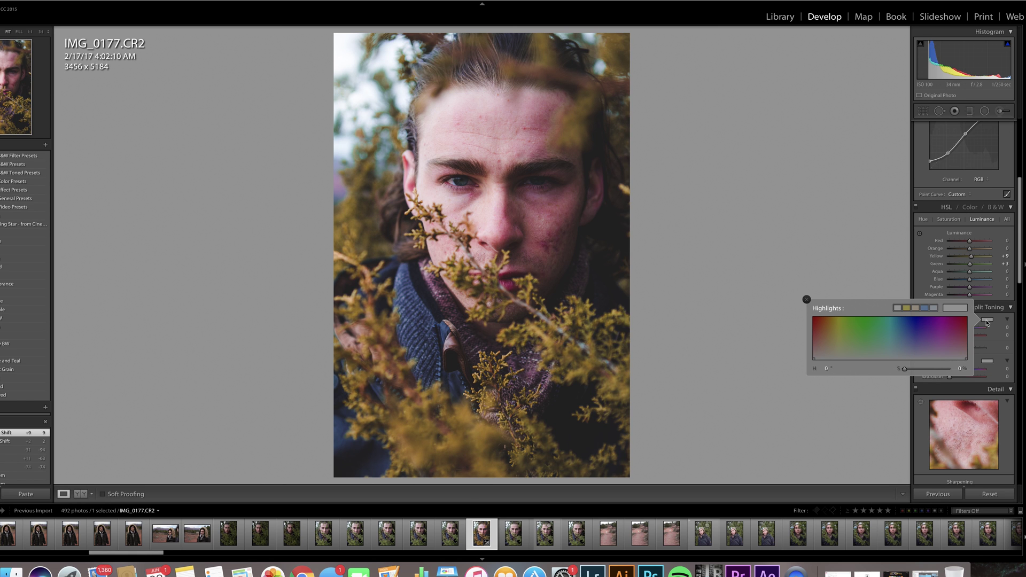
left_click(917, 307)
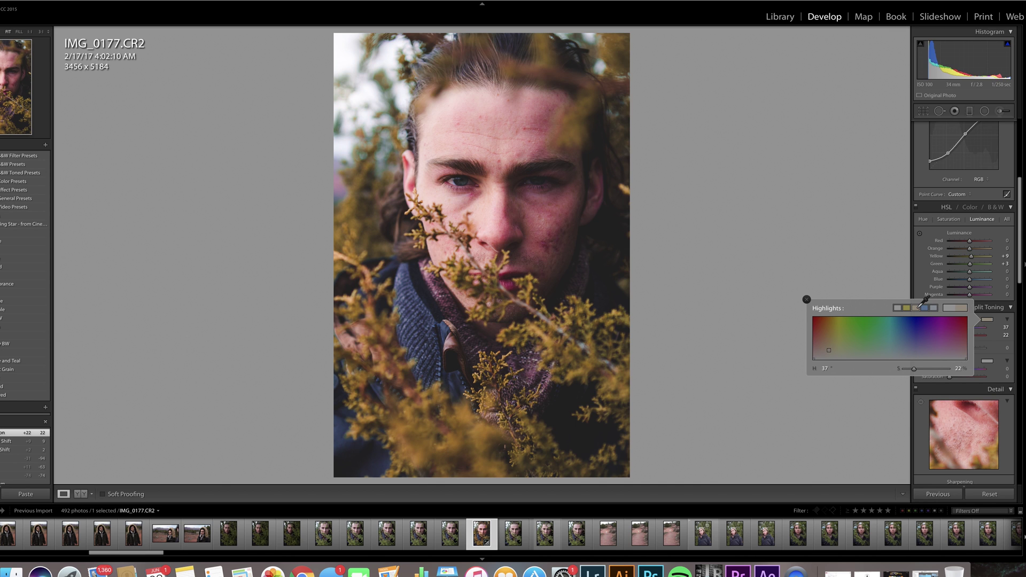
left_click(988, 363)
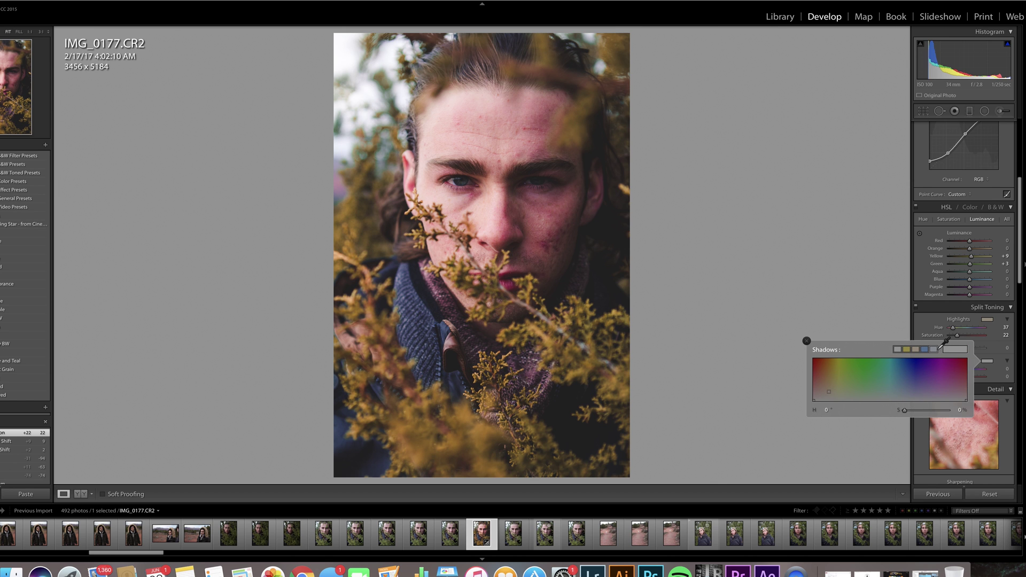
left_click_drag(904, 386, 906, 392)
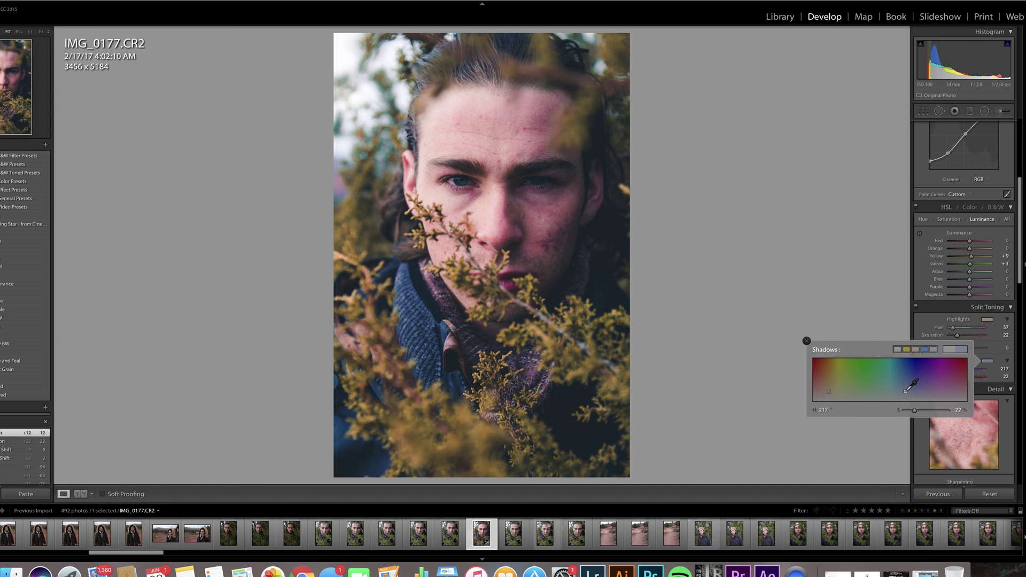
left_click_drag(906, 392, 905, 394)
left_click(987, 361)
Enable lens profile corrections, switching them off and on to compare their effect on the photo
scroll(976, 376, "down", 5)
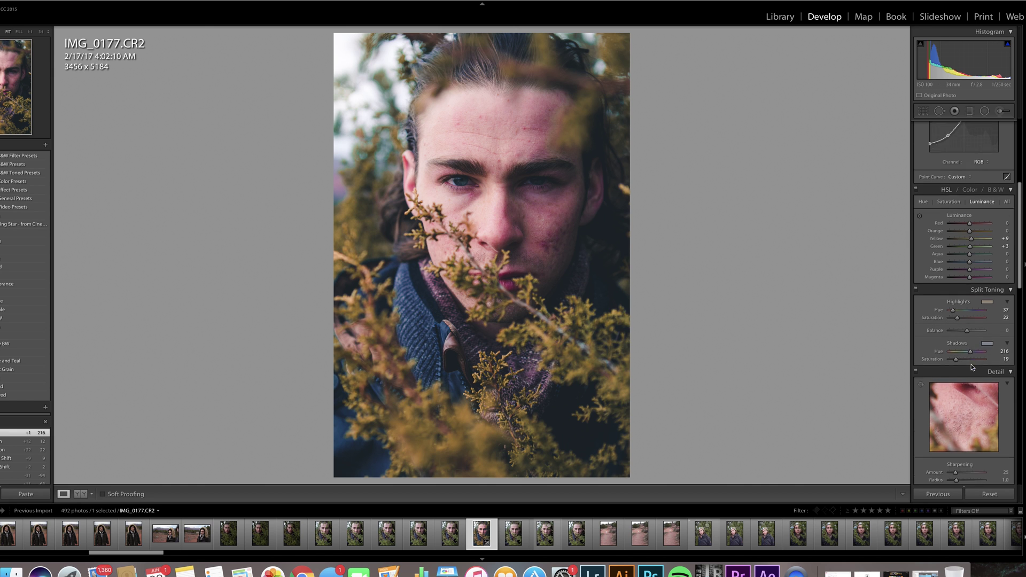
scroll(943, 297, "down", 3)
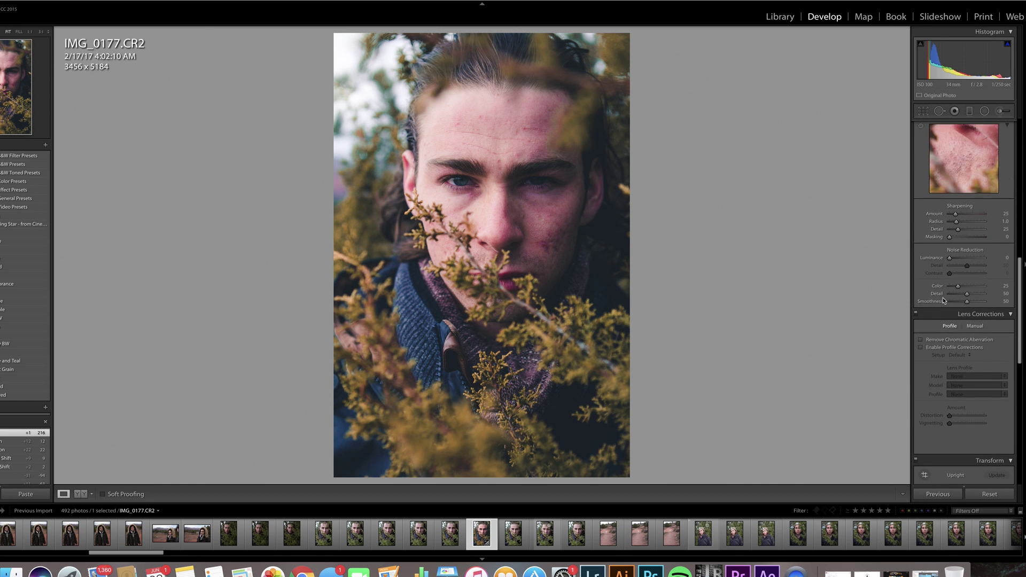
left_click(921, 337)
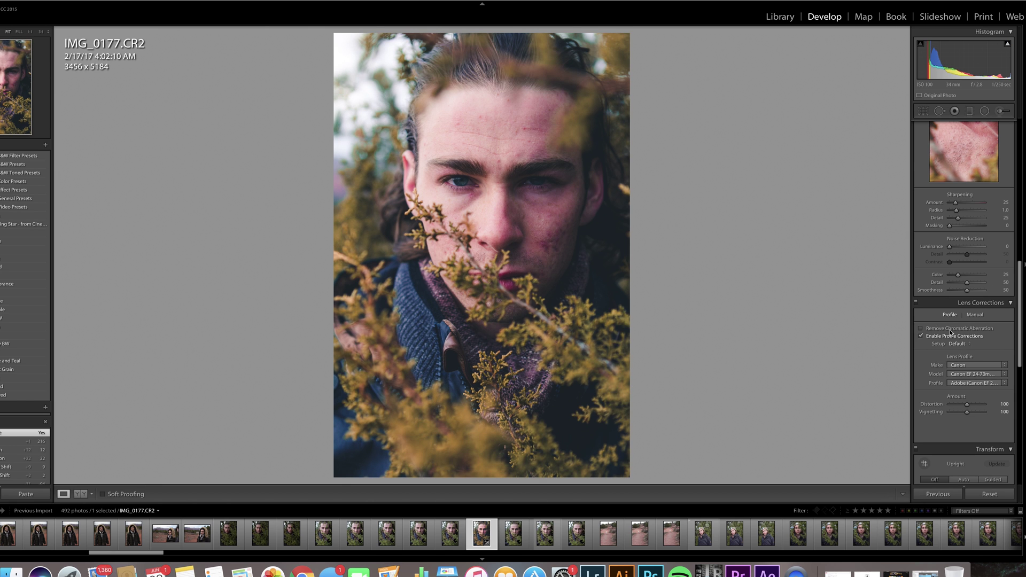
scroll(920, 331, "down", 1)
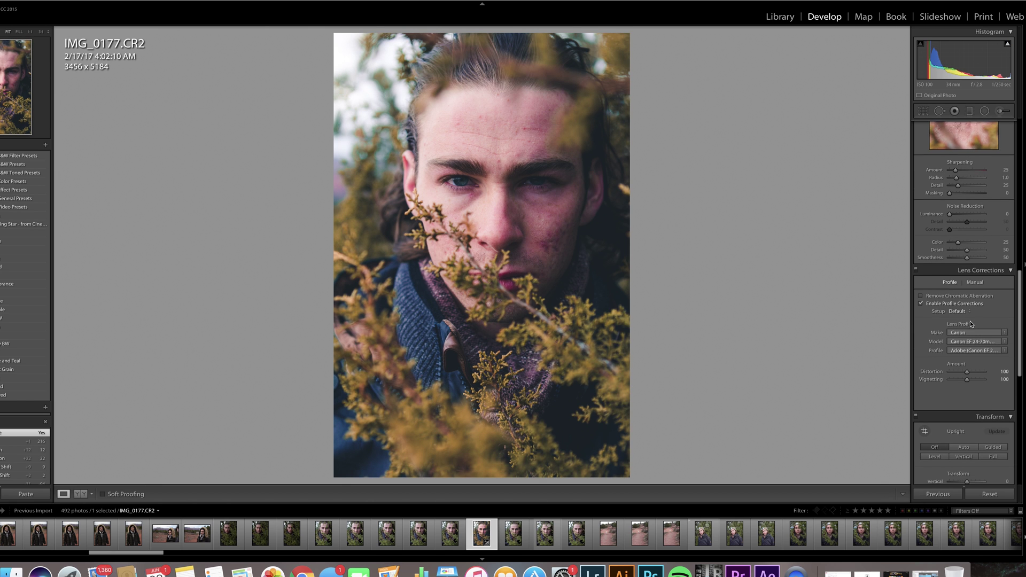
left_click(921, 303)
left_click(921, 303)
left_click(921, 303)
left_click(921, 303)
left_click(921, 303)
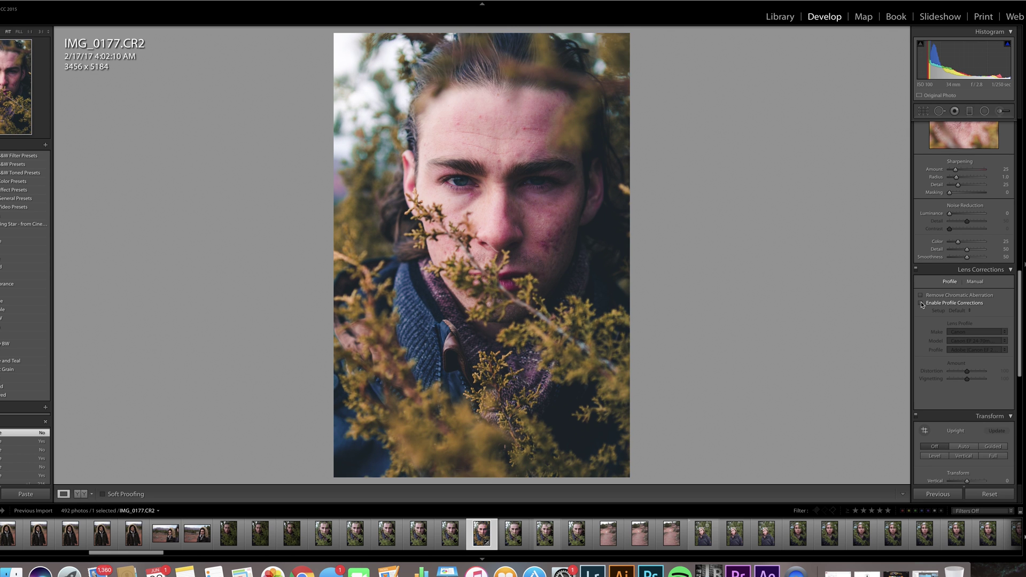
left_click(921, 303)
Shift the jacket's hue toward teal with the targeted adjustment, to Blue −40 and Purple −14
scroll(950, 300, "down", 3)
scroll(951, 303, "up", 10)
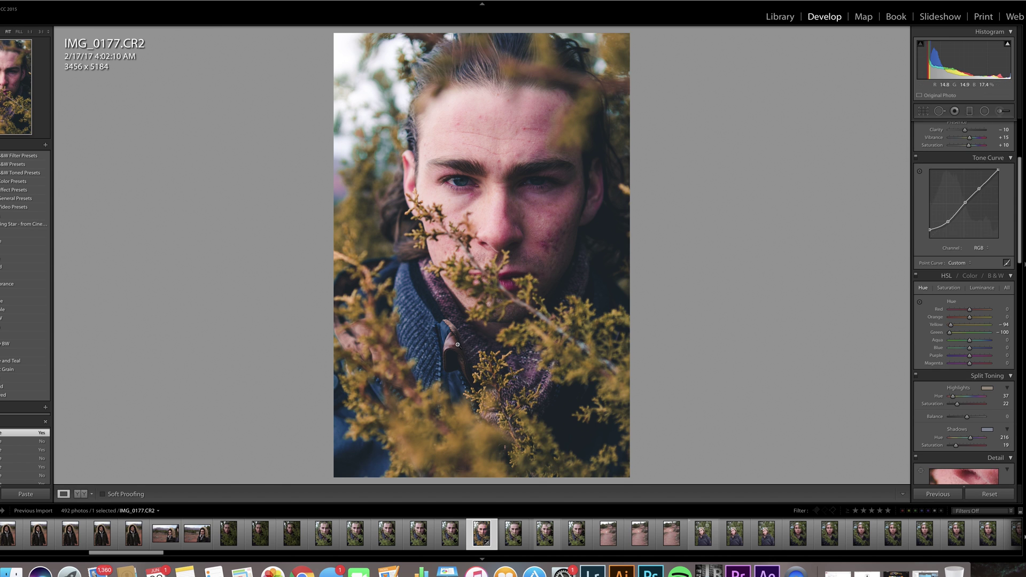
key("super+alt+shift+h")
left_click_drag(427, 333, 427, 358)
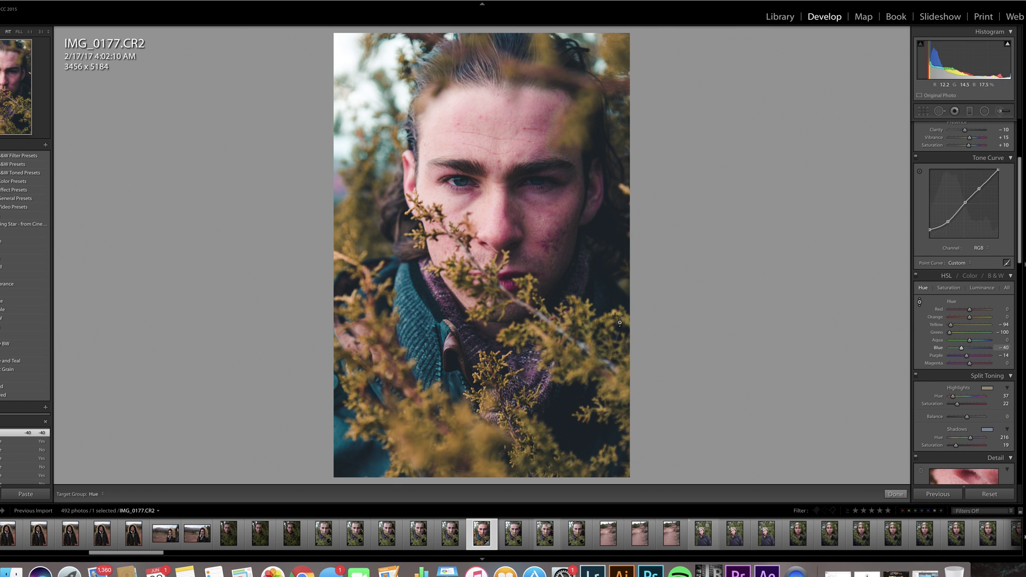
Try lowering the skin's Orange saturation to −52 with the targeted adjustment, and undo it
left_click(949, 289)
left_click(919, 302)
left_click(920, 303)
left_click_drag(489, 183, 465, 298)
key("super+z")
Raise the foliage's saturation to Yellow +7 and Green +4 with the targeted adjustment
key("Down")
key("Down")
key("Down")
key("Down")
key("Down")
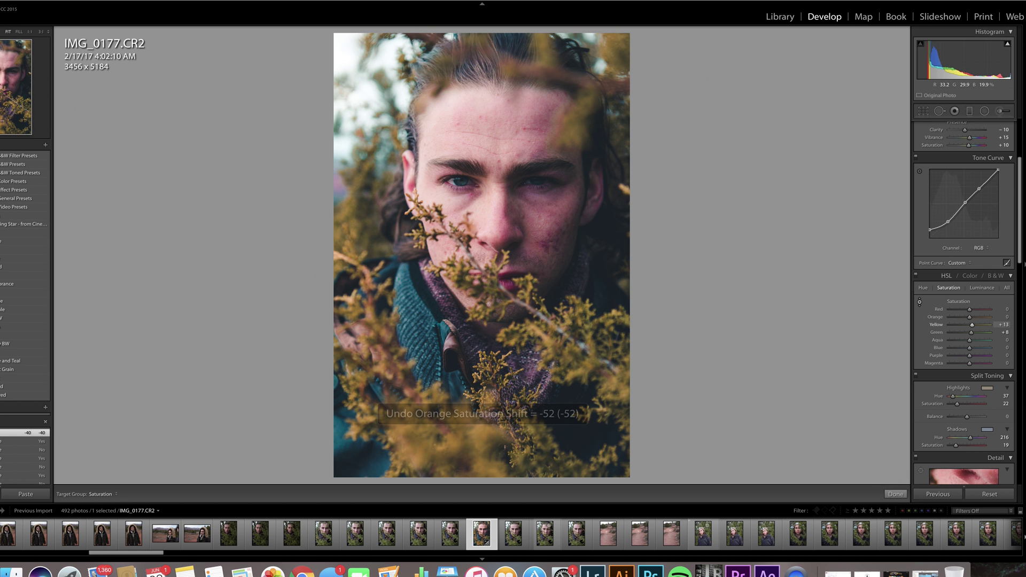
left_click_drag(645, 349, 648, 352)
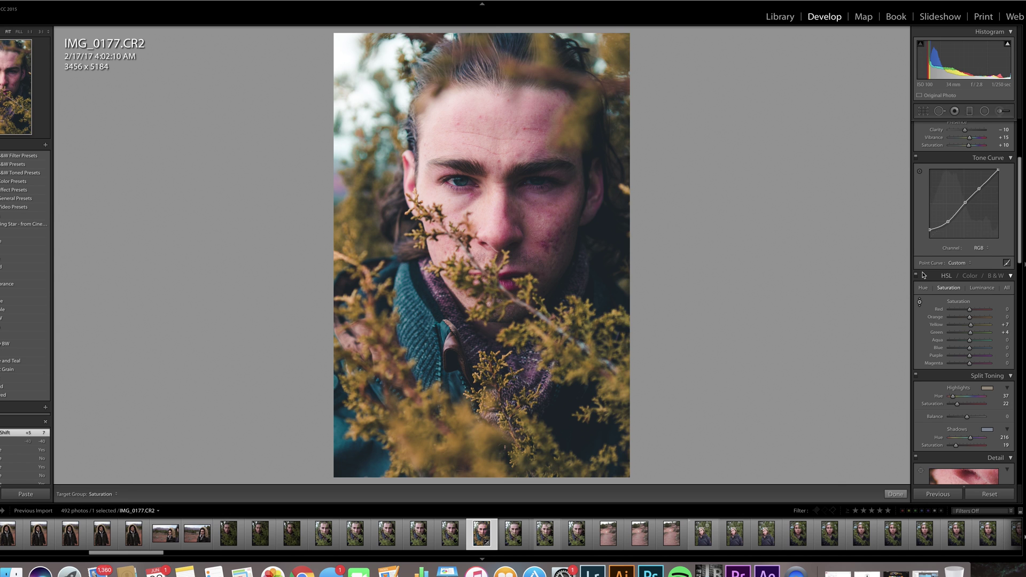
Shift the foliage's Yellow hue to −100 with the targeted adjustment, and compare the edit with the original photo
left_click(923, 288)
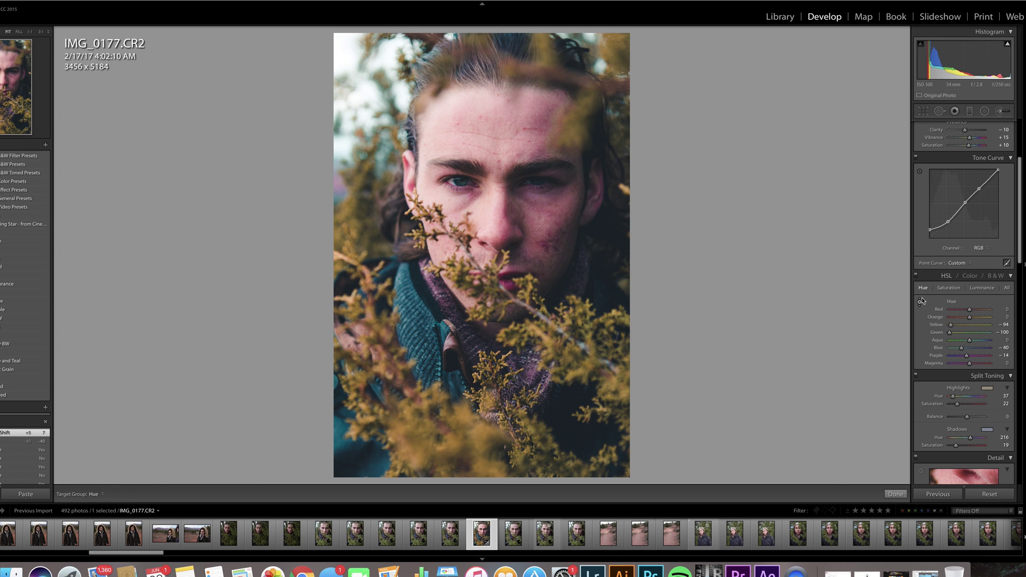
left_click(920, 302)
left_click(920, 302)
left_click_drag(484, 417, 483, 444)
scroll(963, 224, "up", 5)
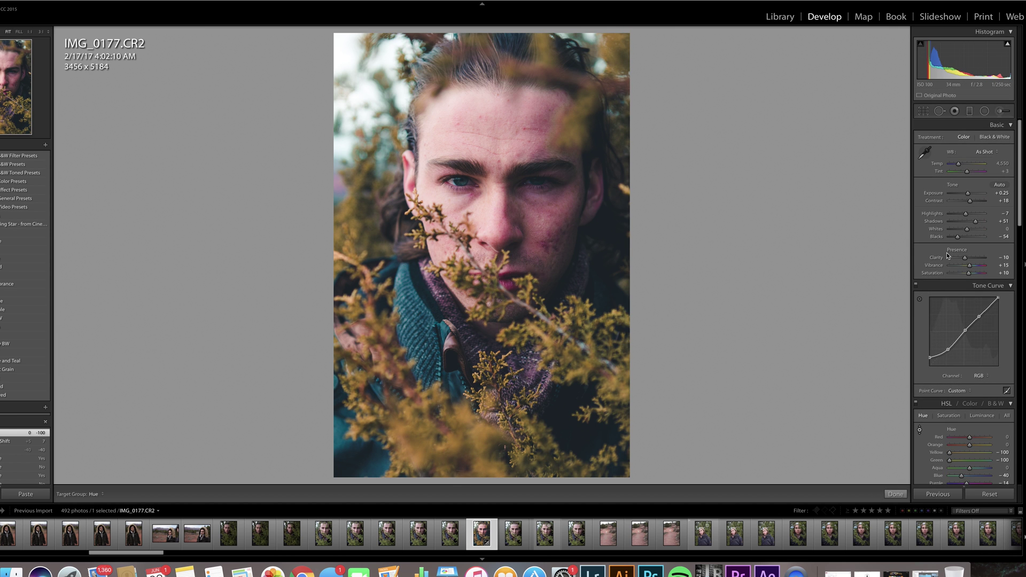
key("backslash")
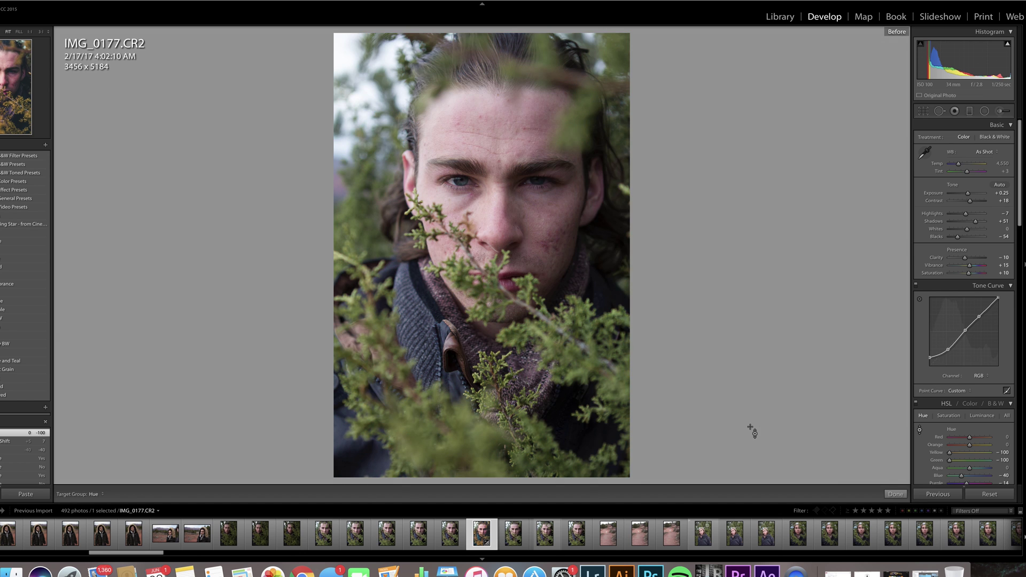
key("backslash")
key("Escape")
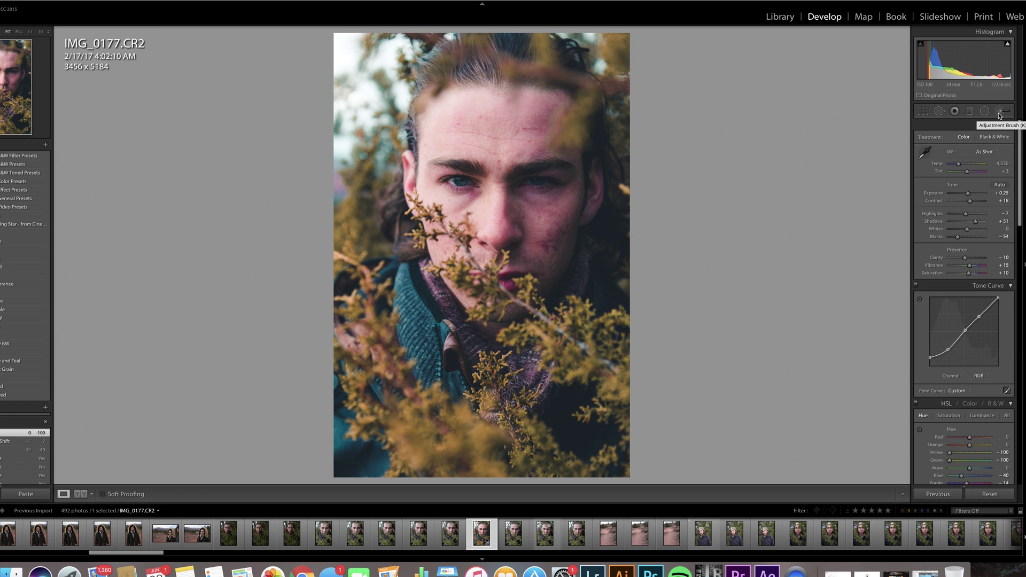
Start a new Adjustment Brush mask close up on the eyes, with the brush size reduced to 2.0
left_click(999, 111)
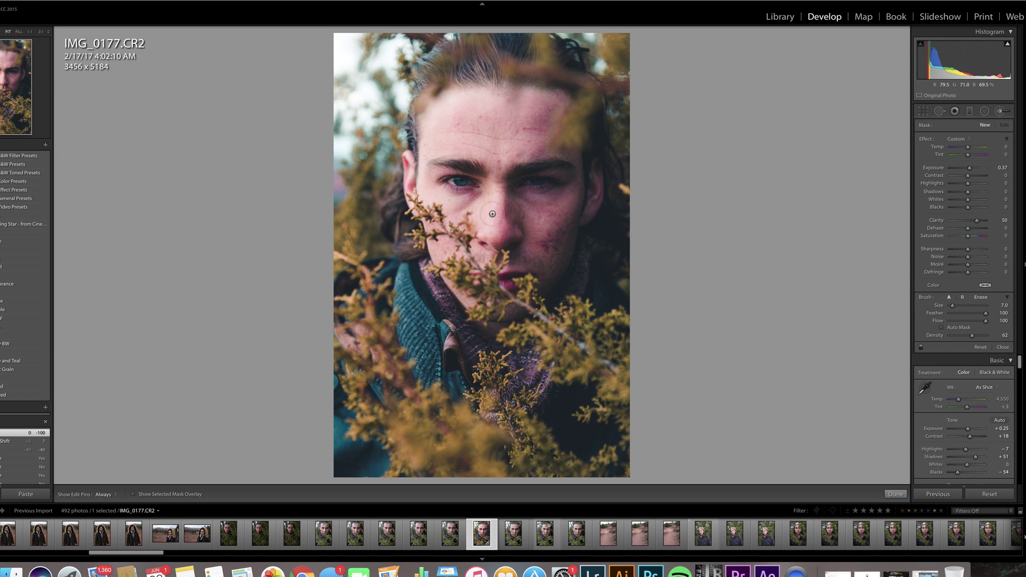
left_click(3, 69)
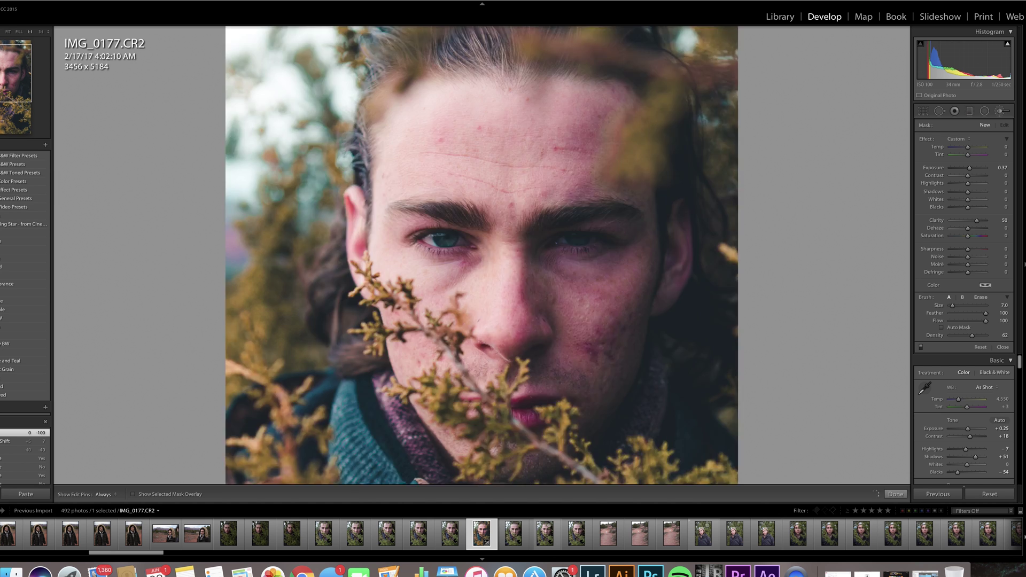
left_click_drag(3, 69, 1, 77)
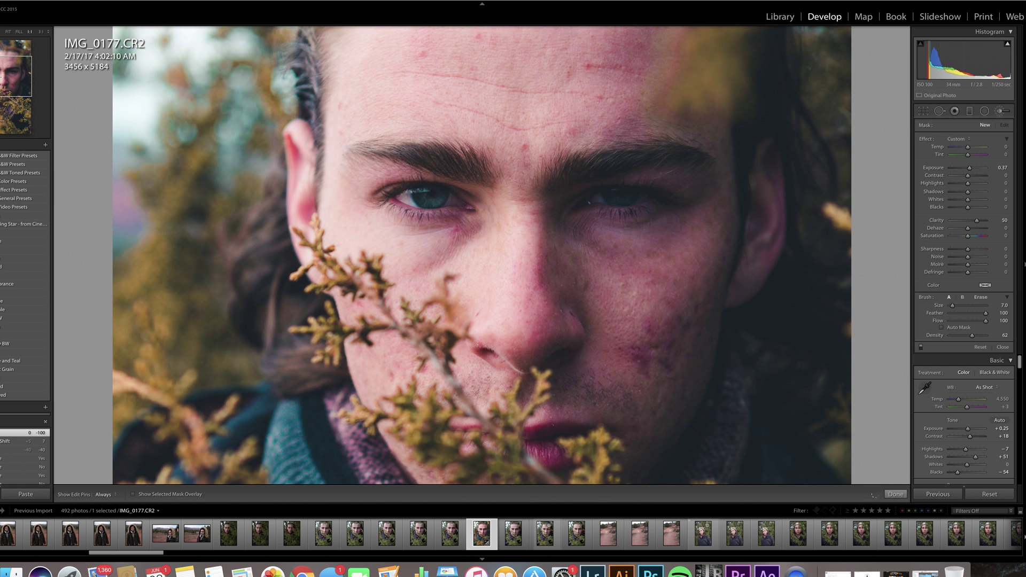
scroll(360, 181, "up", 2)
key("bracketleft")
key("bracketleft")
key("bracketleft")
key("bracketleft")
key("bracketleft")
key("bracketleft")
Paint the brush mask over both eyes with Exposure 0.37 and Clarity 50, hiding the edit pins and showing the mask overlay
key("h")
left_click_drag(447, 199, 455, 203)
key("o")
key("h")
mouse_move(431, 204)
left_mouse_down()
mouse_move(403, 199)
mouse_move(453, 201)
left_mouse_up()
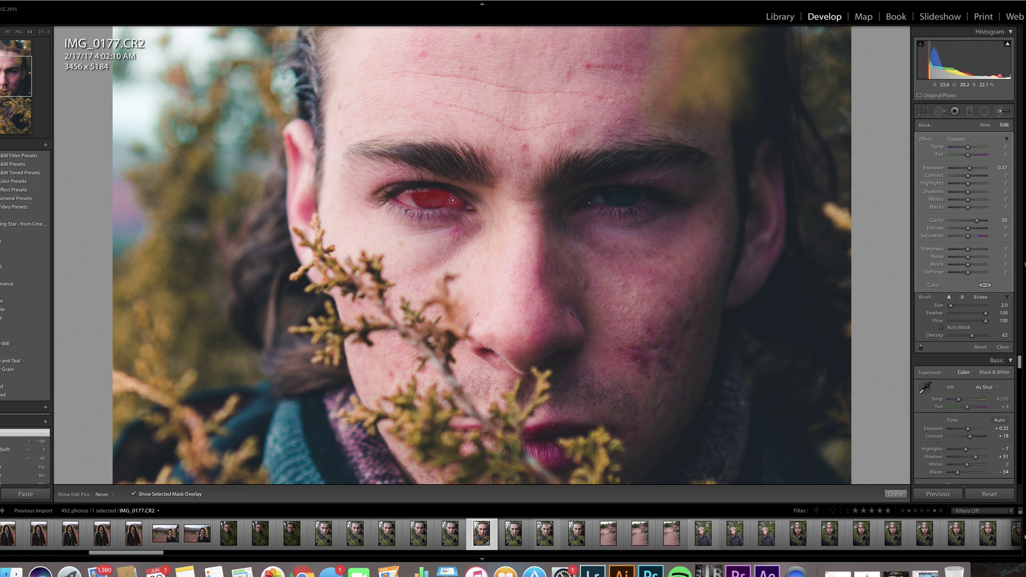
mouse_move(595, 199)
left_mouse_down()
mouse_move(647, 197)
mouse_move(603, 198)
left_mouse_up()
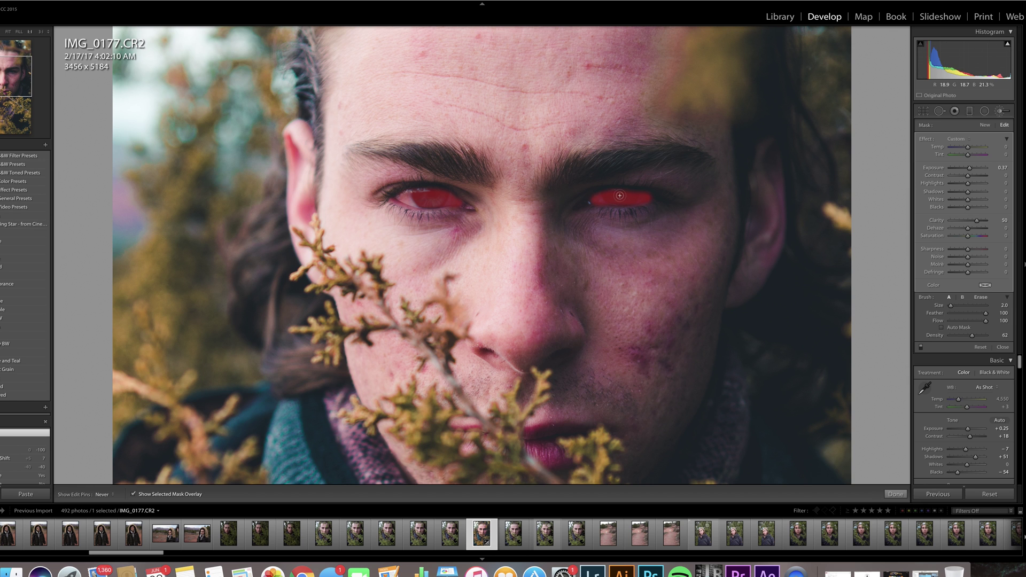
Hide the mask overlay, brighten the eye brush adjustment to Exposure 0.39, Highlights 56 and Whites 43, and return to the whole photo
key("o")
key("h")
left_click(956, 139)
left_click(962, 192)
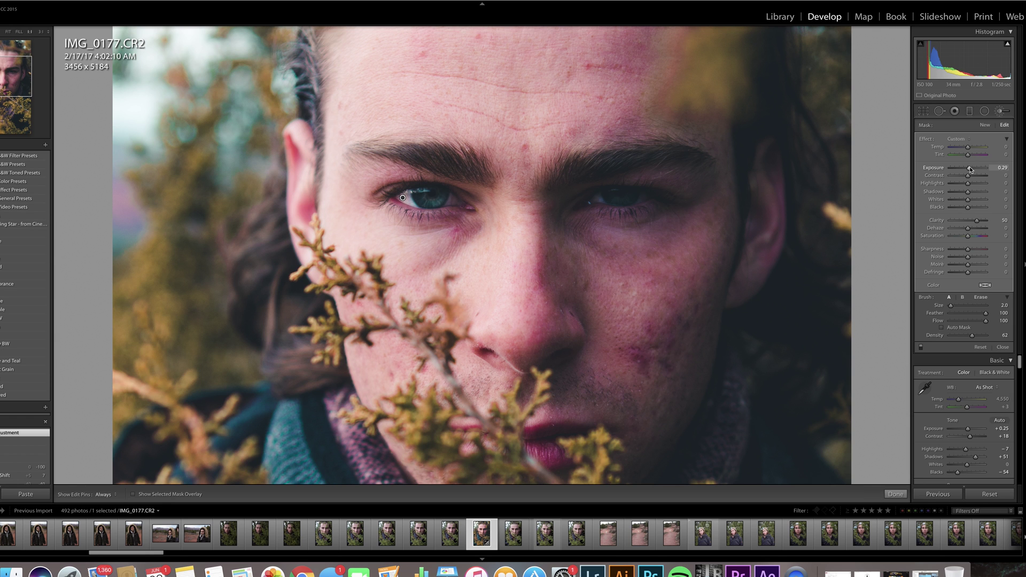
left_click_drag(970, 185, 979, 185)
left_click_drag(967, 201, 973, 201)
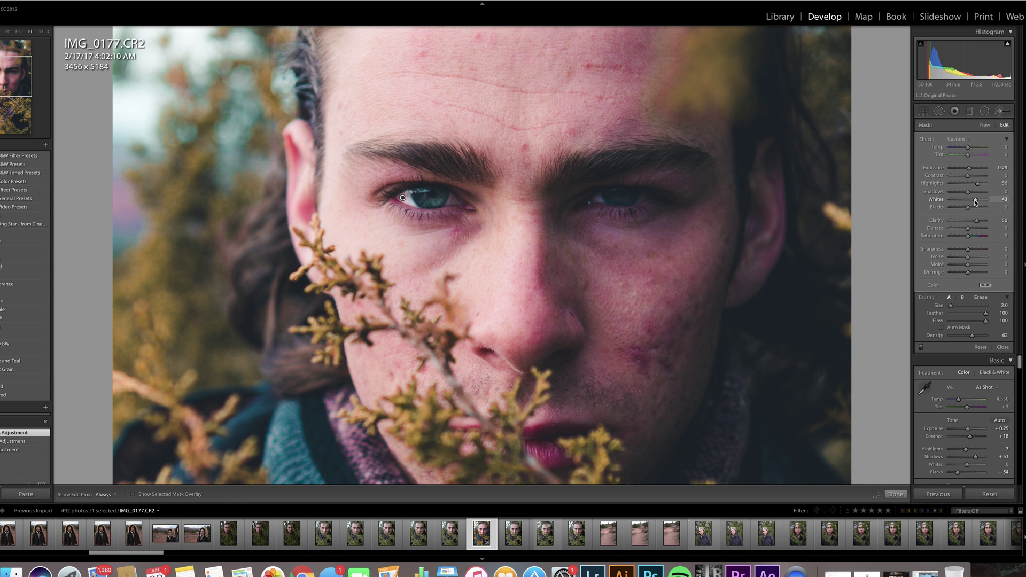
left_click(8, 32)
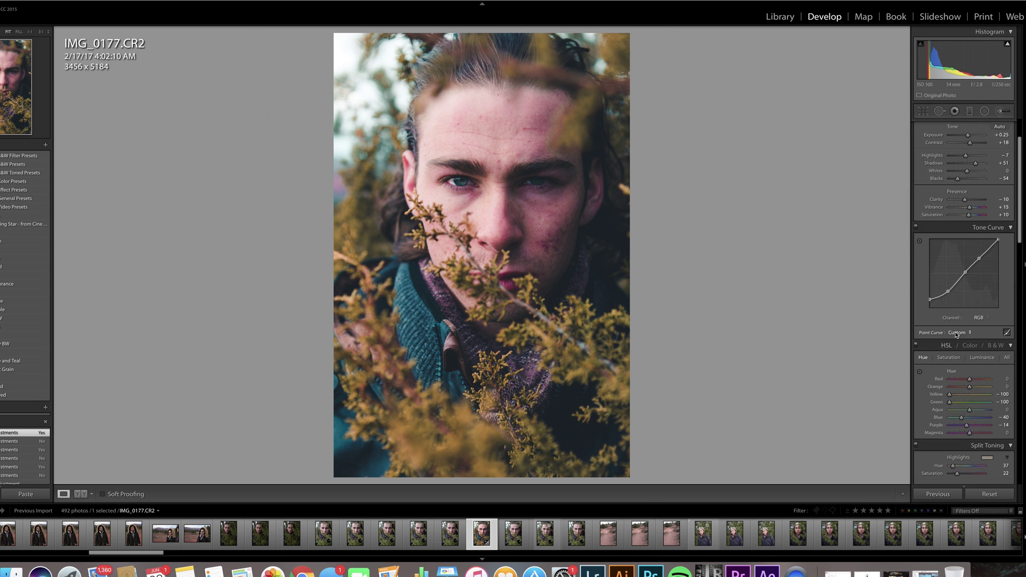
With the targeted adjustment, set the skin's saturation to Red −27 and Orange +47 and its luminance to Red +36 and Orange +18
scroll(954, 332, "down", 3)
left_click(919, 297)
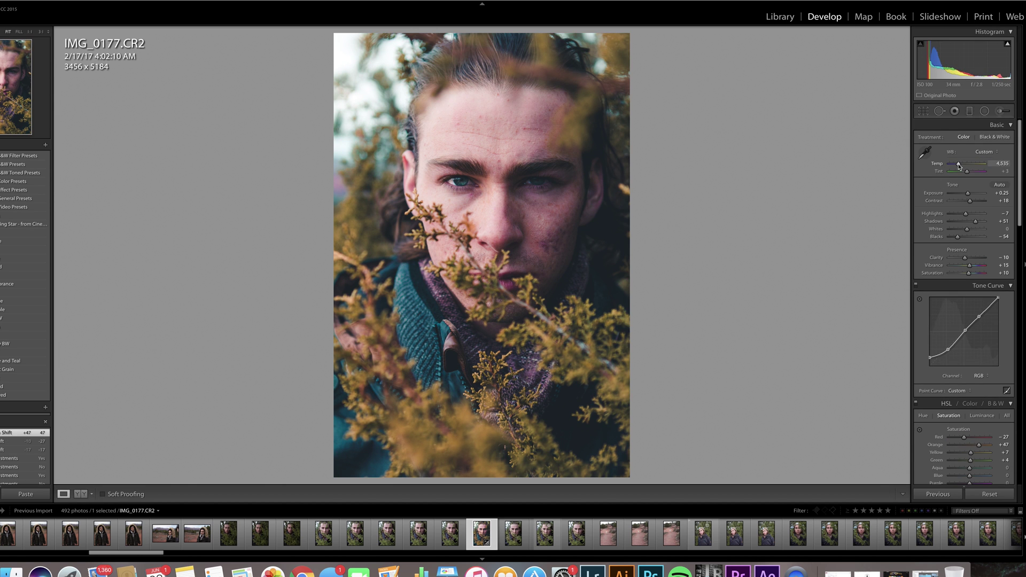
scroll(966, 230, "down", 5)
left_click(981, 230)
left_click(920, 245)
left_click_drag(496, 238, 496, 209)
key("z")
key("z")
Set the photo's Highlights to −43 and the white balance Tint to −13
scroll(987, 254, "up", 5)
left_click_drag(961, 214, 960, 216)
left_click_drag(967, 171, 965, 172)
scroll(971, 198, "down", 5)
left_click_drag(969, 285, 973, 285)
scroll(973, 285, "up", 5)
left_click_drag(964, 172, 966, 172)
left_click(998, 171)
type("-13")
key("Return")
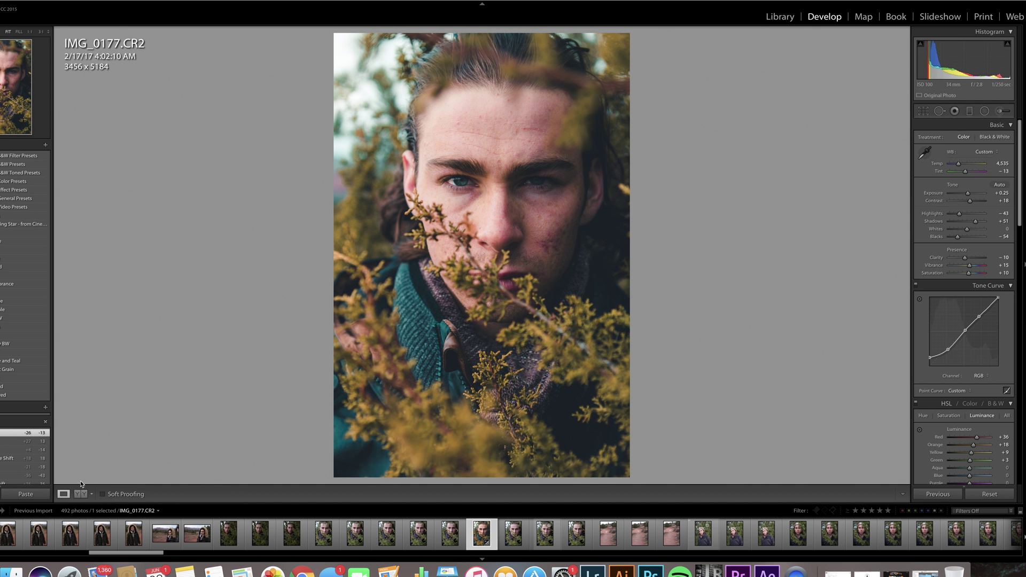
Compare the finished edit with the original photo in the side-by-side, vertical split and horizontal split before-and-after views
left_click(81, 494)
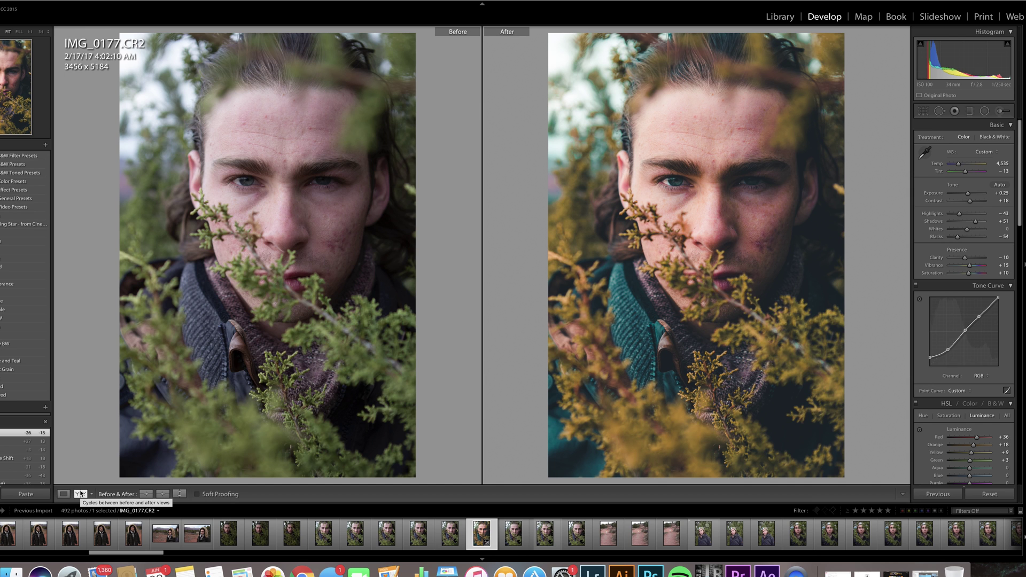
left_click(81, 495)
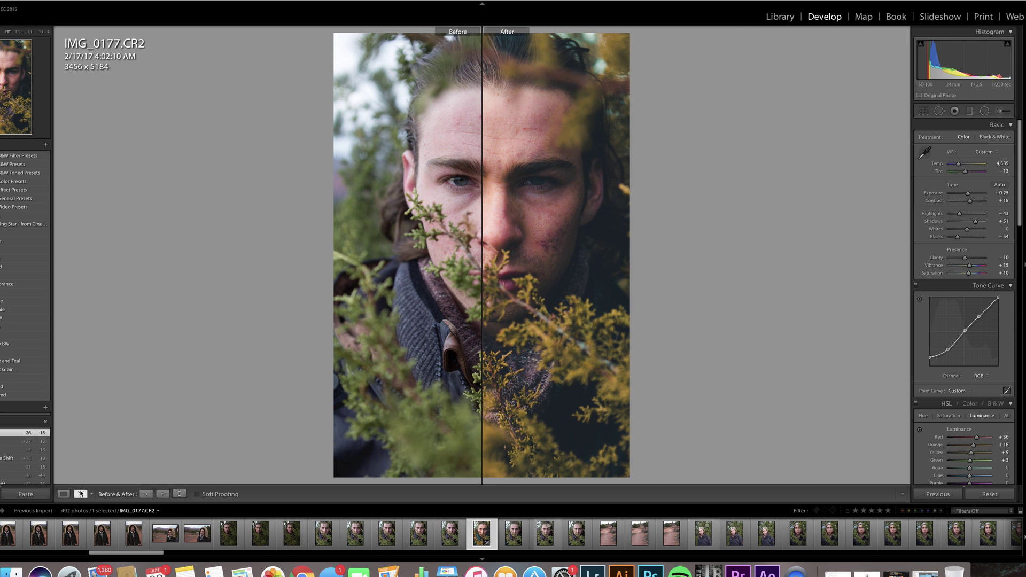
left_click(81, 495)
left_click(80, 494)
left_click(80, 495)
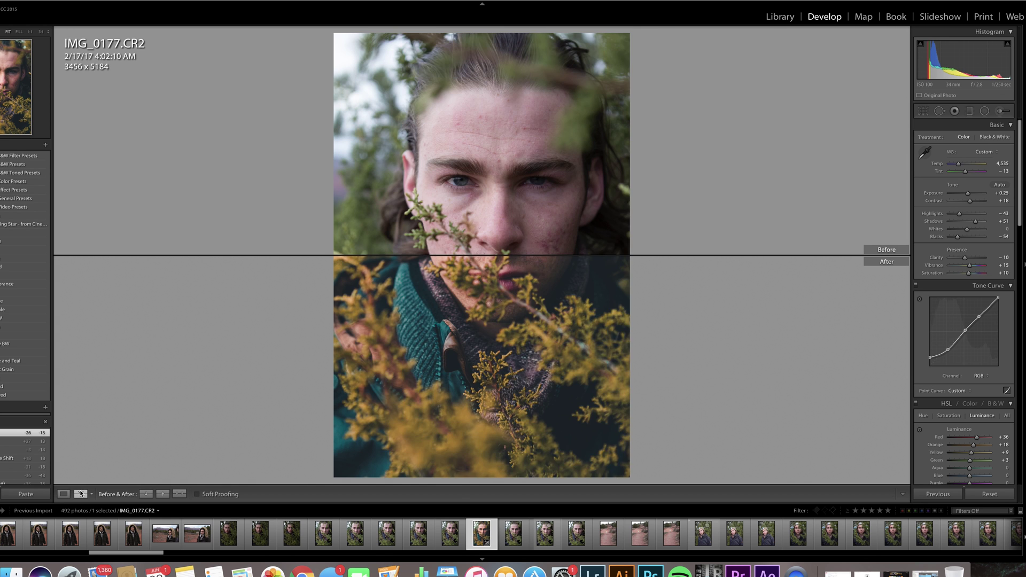